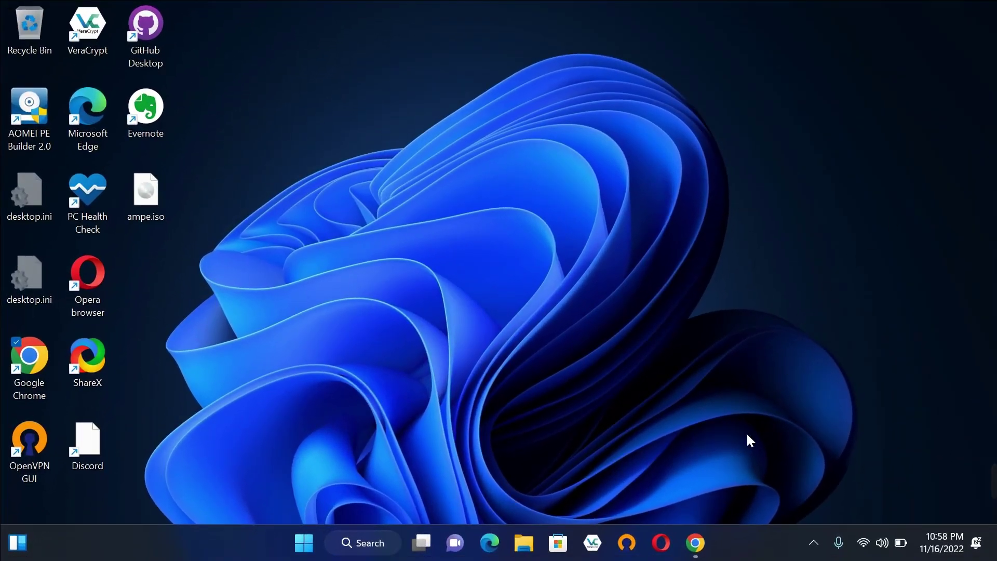
Step: Switch to Chrome and read the background and sequence of operation sections of the Tron v12.0.4 release post on Reddit
left_click(696, 543)
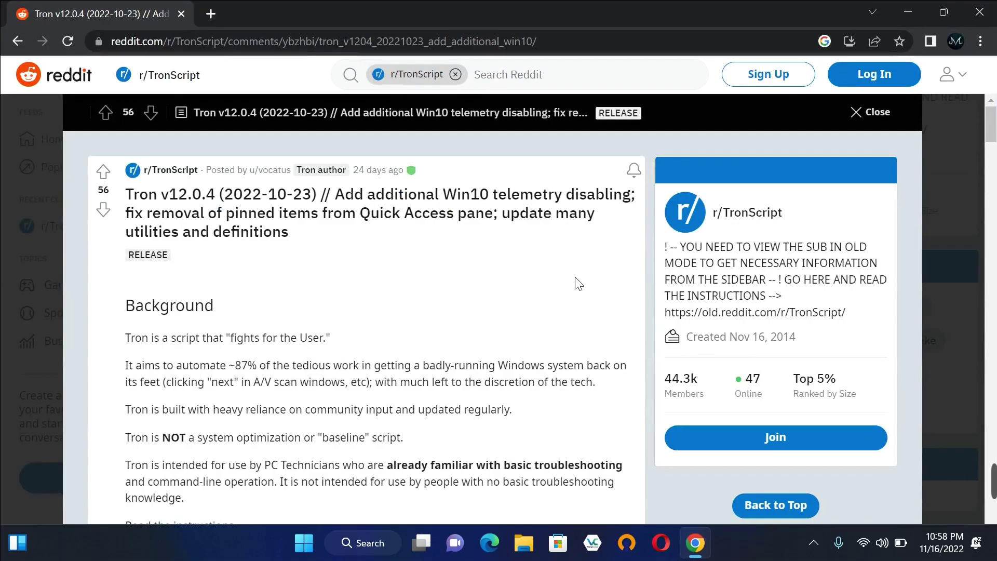
scroll(579, 284, "down", 3)
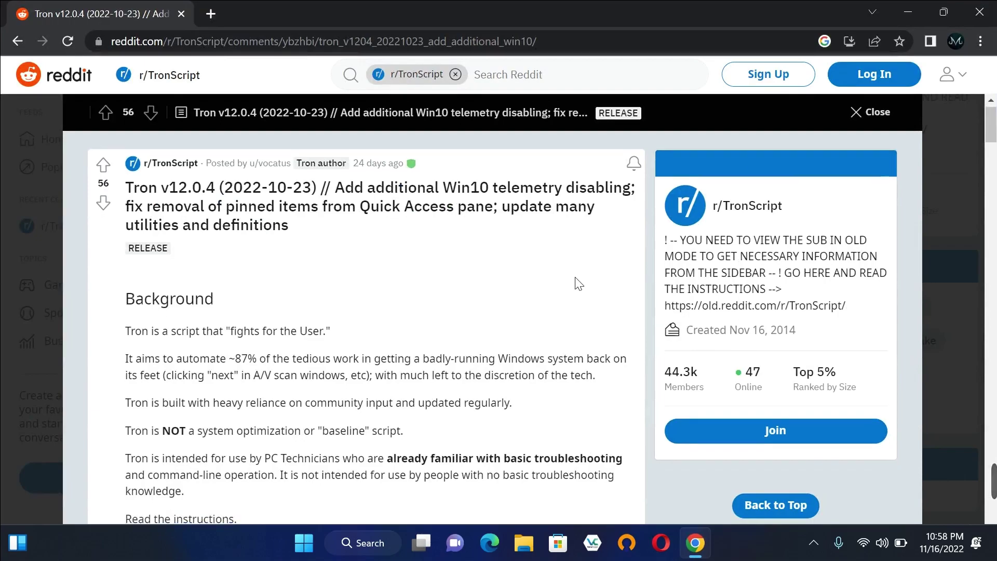
scroll(579, 284, "down", 2)
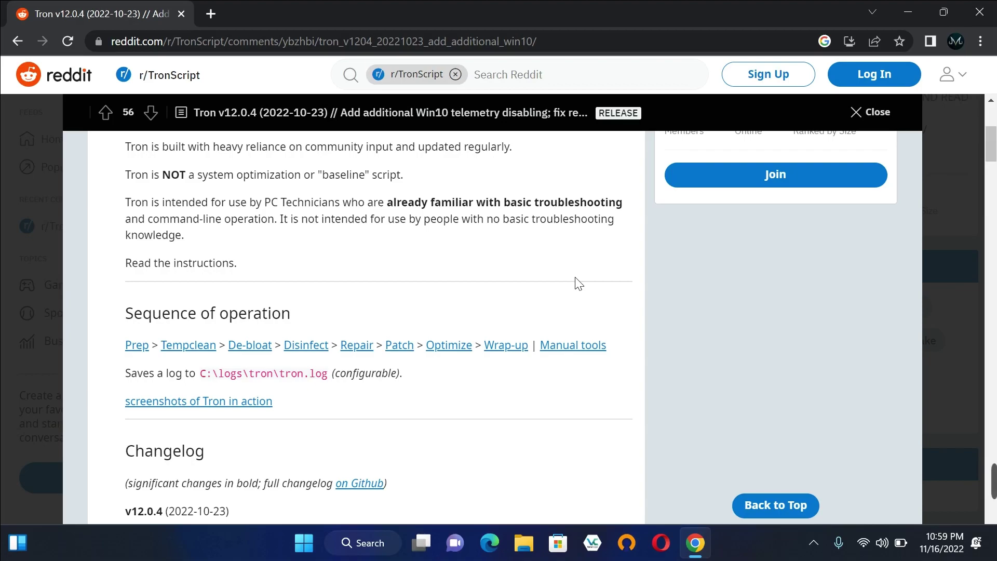
scroll(578, 284, "up", 5)
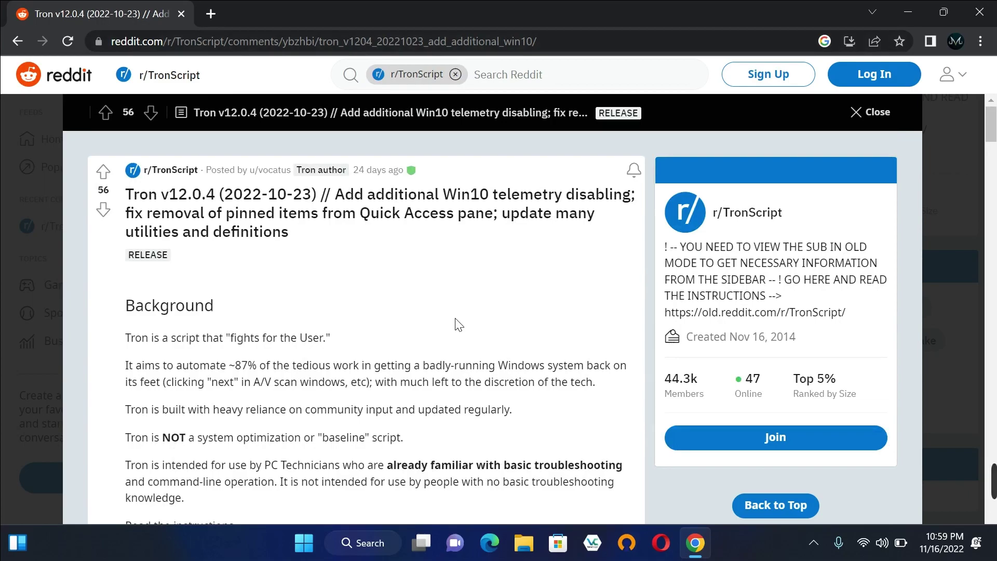
scroll(459, 325, "down", 1)
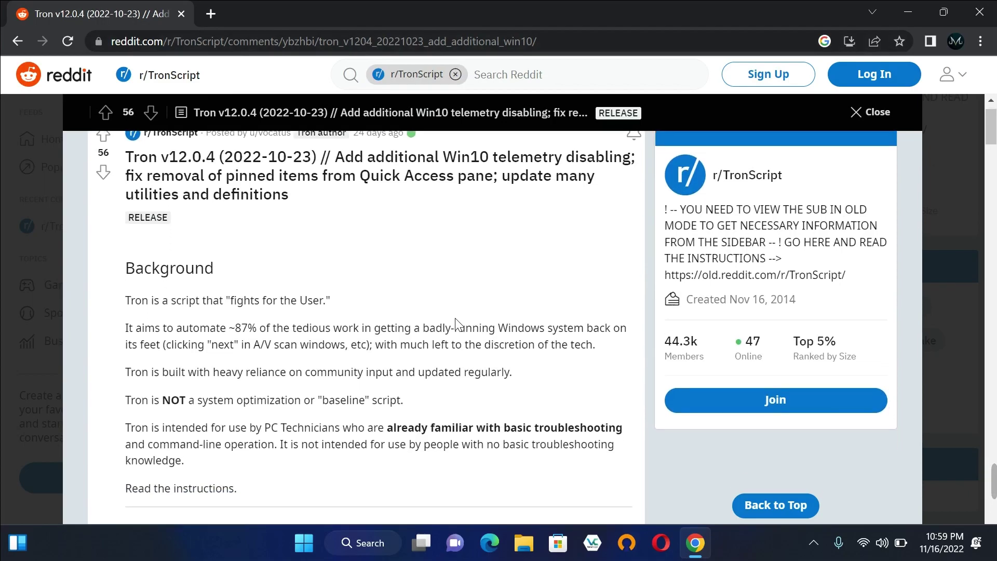
Step: Download Tron v12.0.4 from mirror 4 (US/EU) in the post's list of secondary download mirrors
scroll(457, 325, "down", 10)
scroll(458, 324, "up", 5)
scroll(459, 325, "down", 10)
scroll(458, 325, "down", 5)
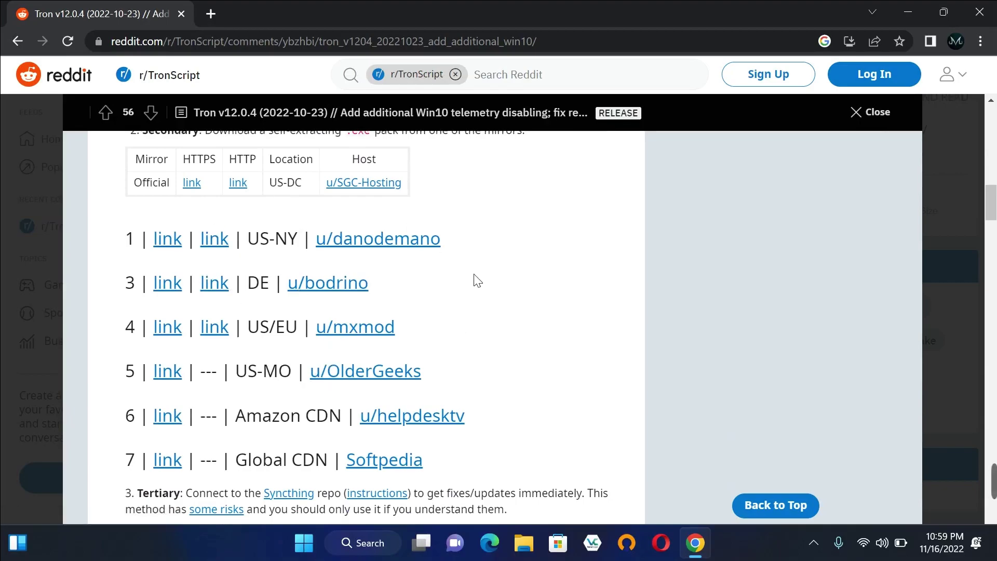
left_click(168, 327)
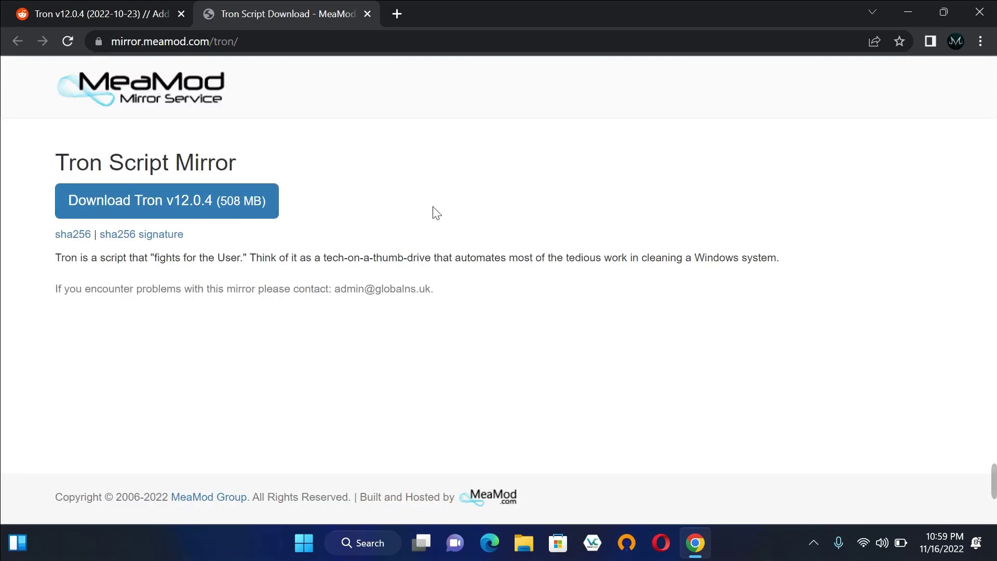
left_click(223, 206)
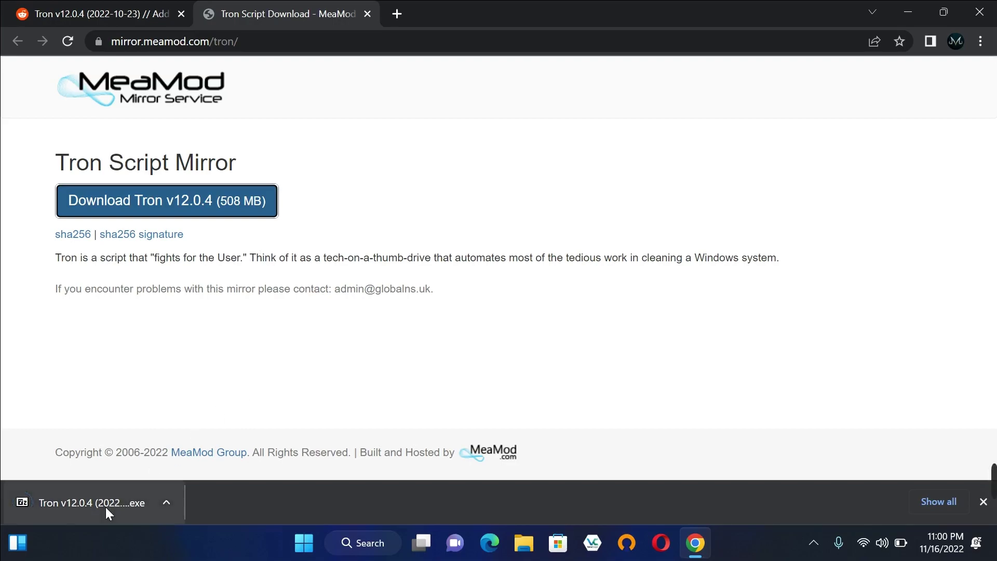
Step: Run the downloaded Tron v12.0.4 executable to extract its archive, and minimise the browser window
left_click(82, 506)
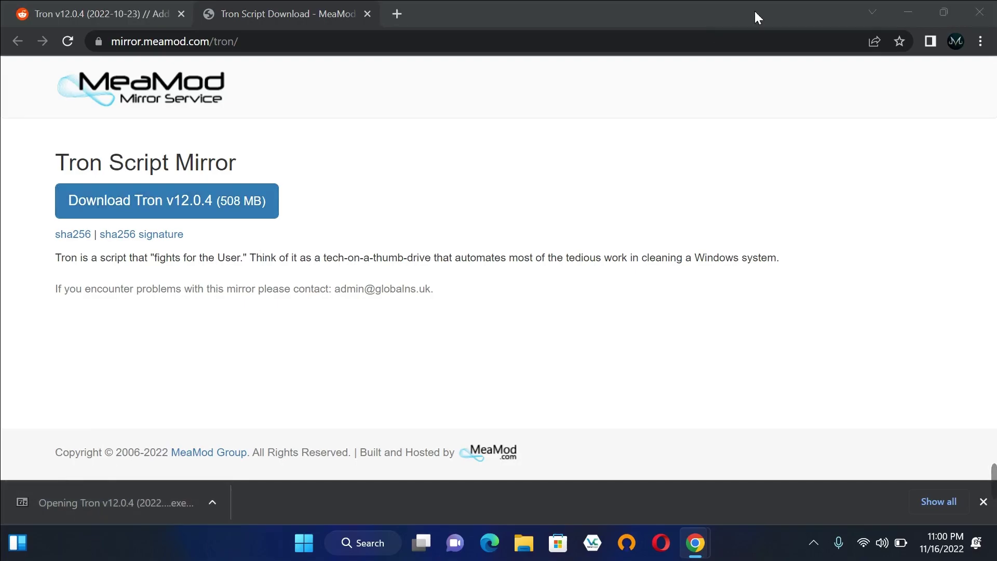
left_click(908, 11)
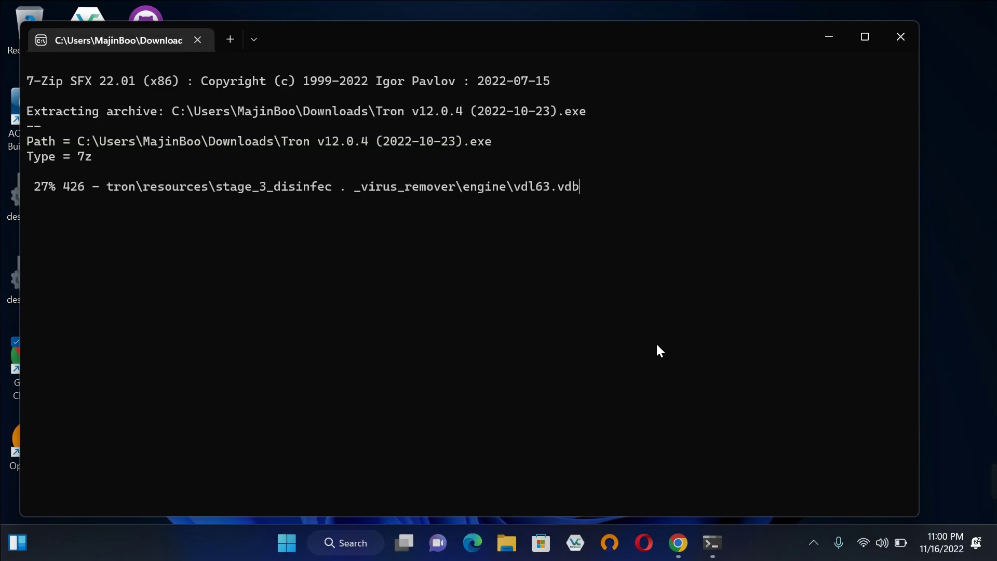
left_click_drag(546, 33, 572, 26)
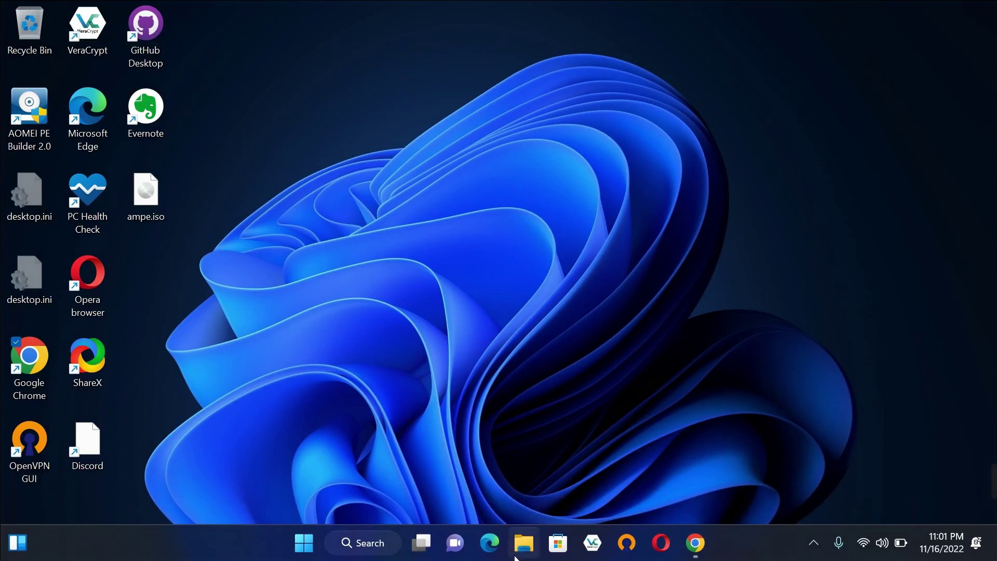
Step: Switch to File Explorer, open the extracted tron folder in Downloads, and maximise the window
left_click(525, 541)
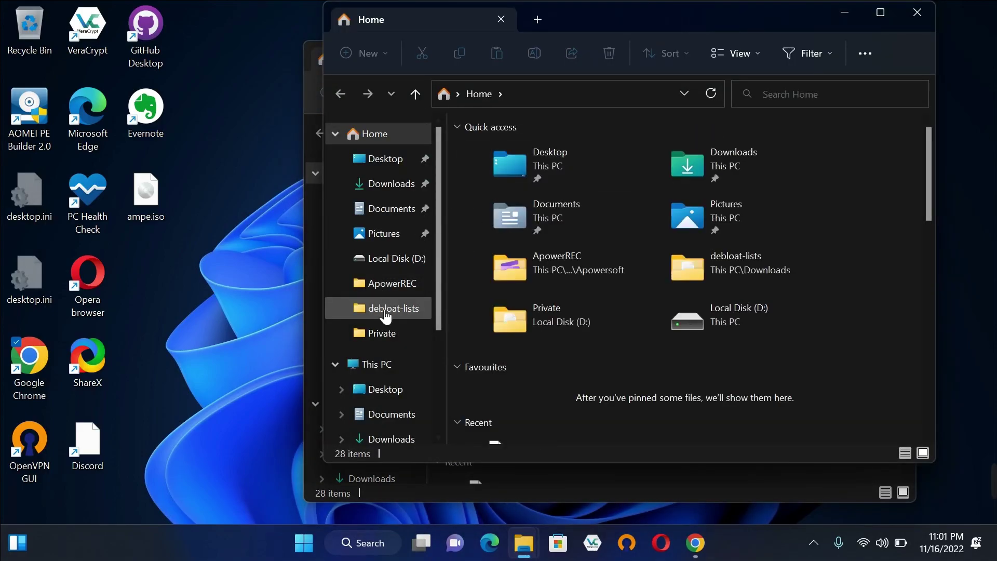
left_click(397, 193)
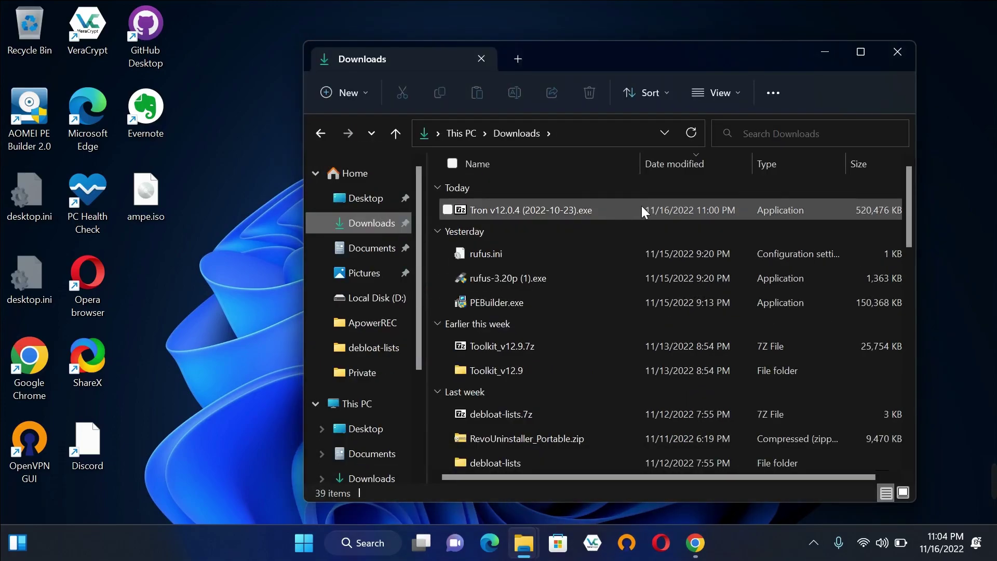
scroll(731, 384, "down", 10)
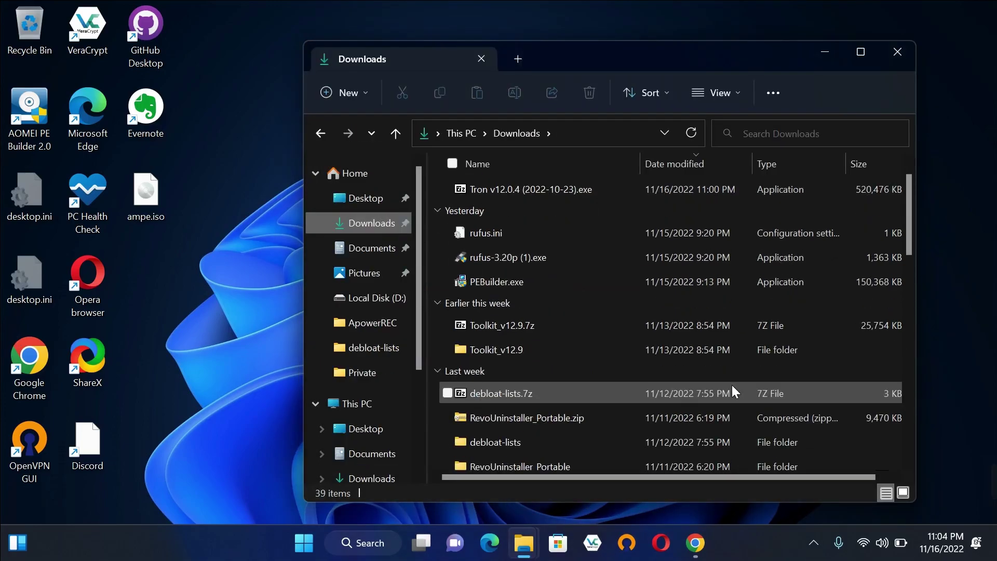
scroll(731, 385, "down", 2)
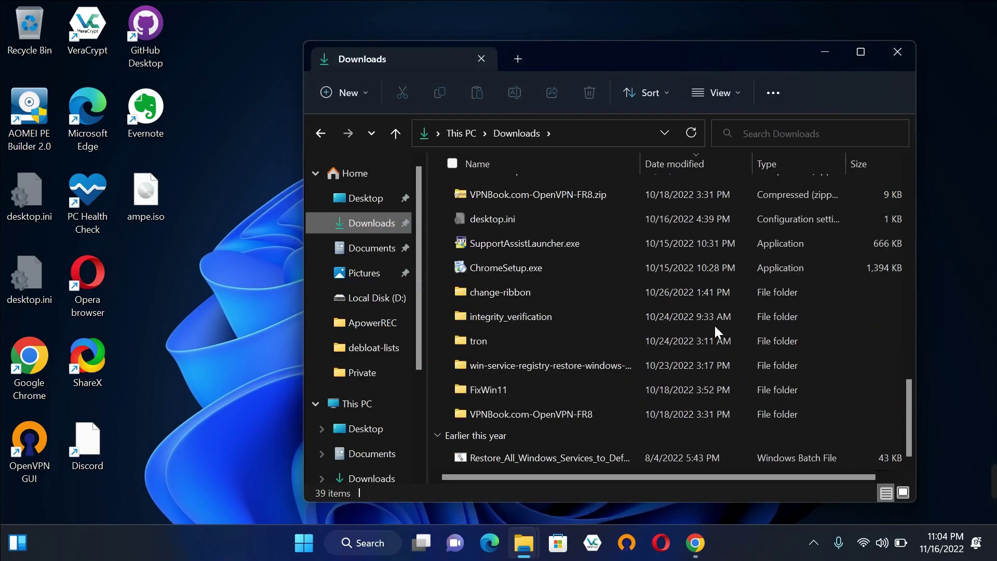
double_click(573, 341)
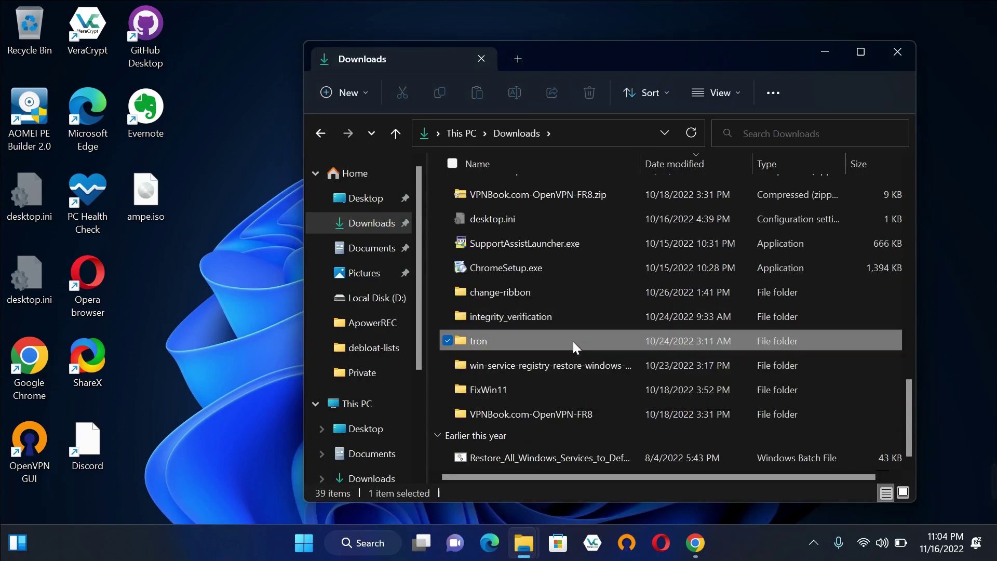
left_click(864, 53)
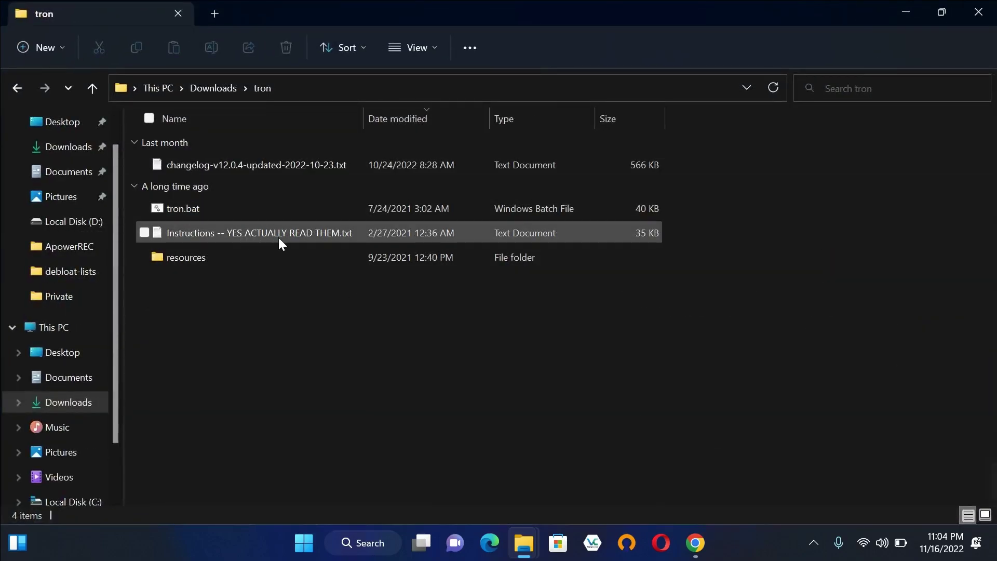
Step: Open "Instructions -- YES ACTUALLY READ THEM.txt" in a maximised Notepad window and skim the contents list, usage notes and command-line switches
right_click(293, 230)
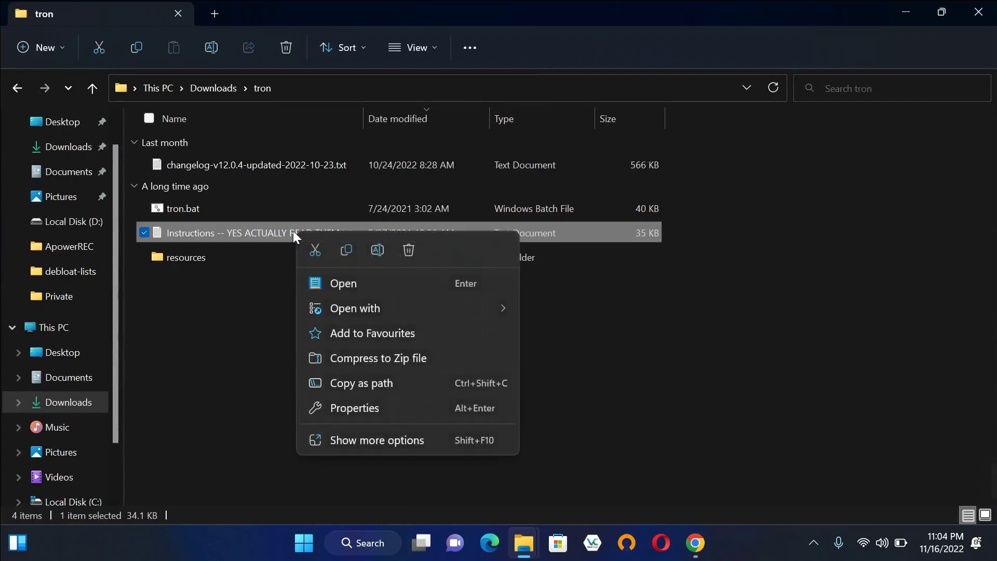
mouse_move(440, 306)
left_click(603, 319)
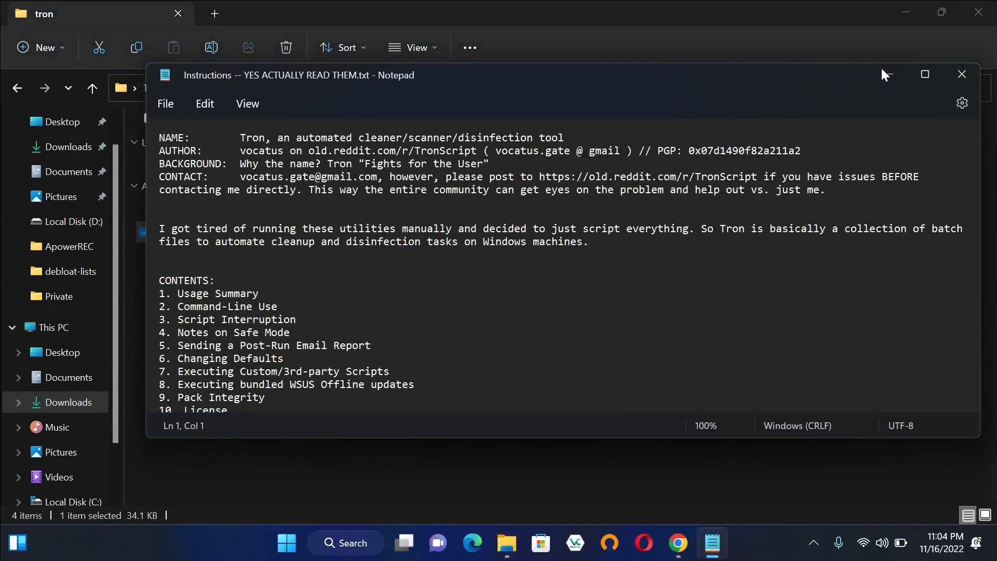
left_click(919, 77)
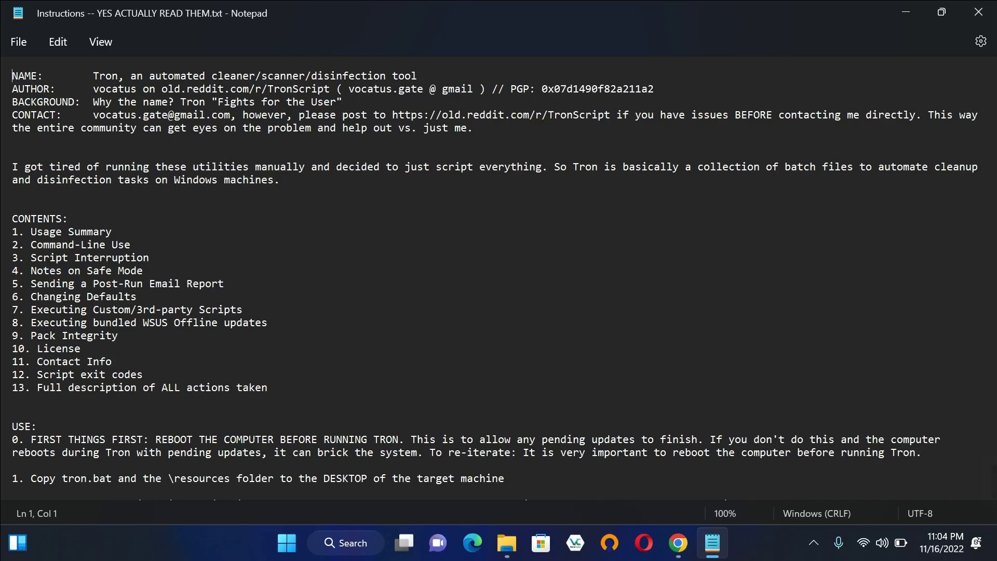
scroll(494, 280, "down", 20)
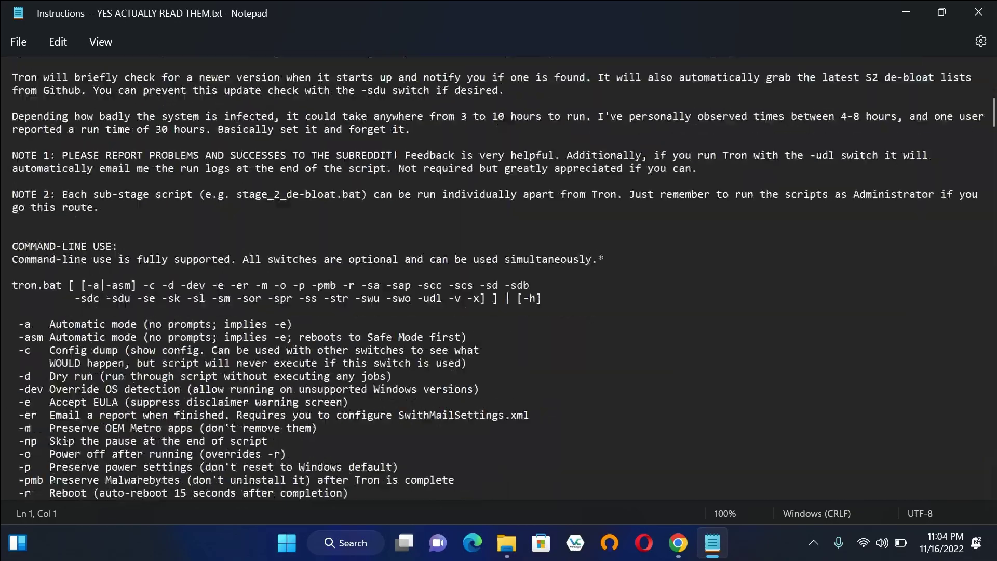
scroll(494, 280, "up", 20)
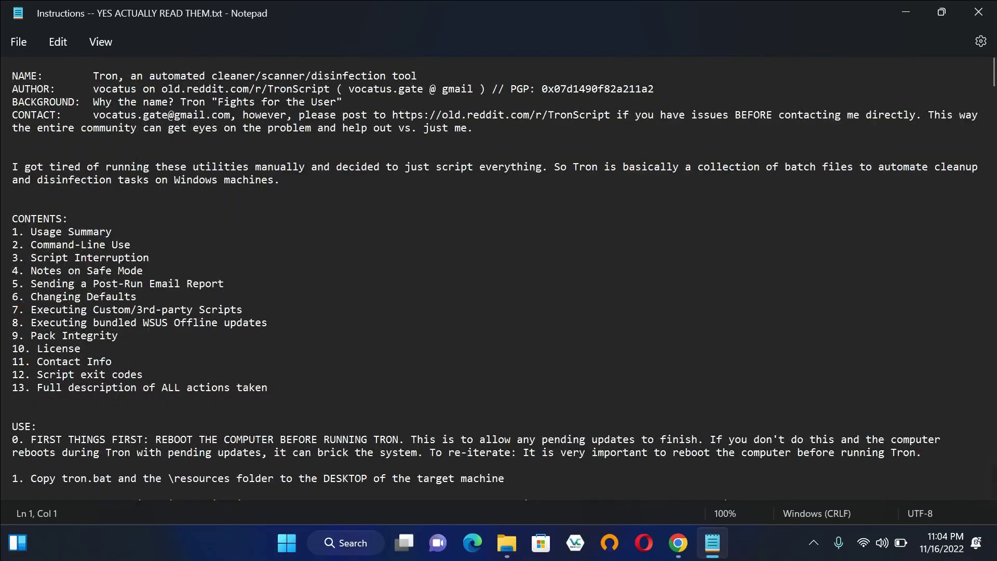
Step: Return to the tron folder in File Explorer and open its resources subfolder
mouse_move(511, 538)
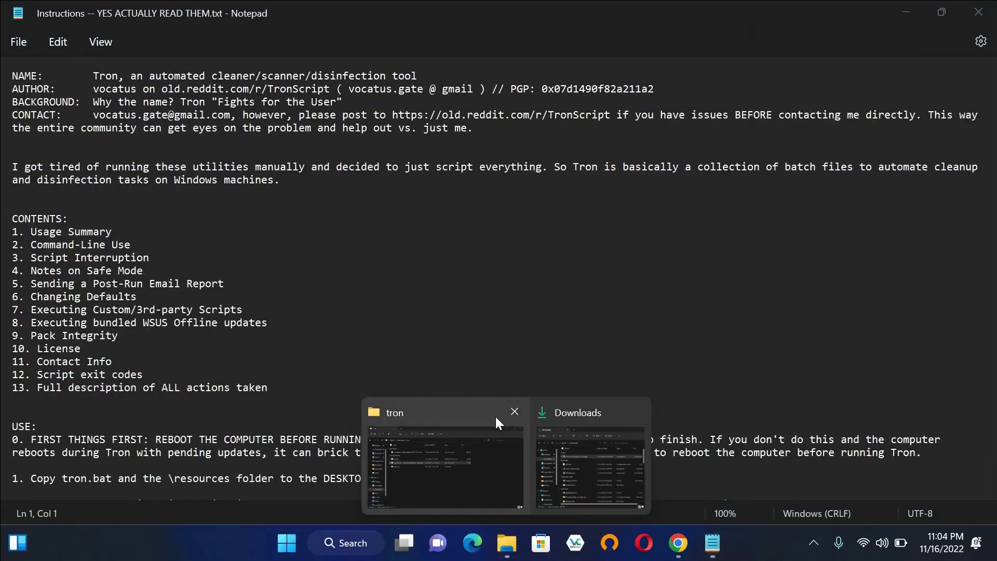
left_click(572, 458)
left_click(573, 466)
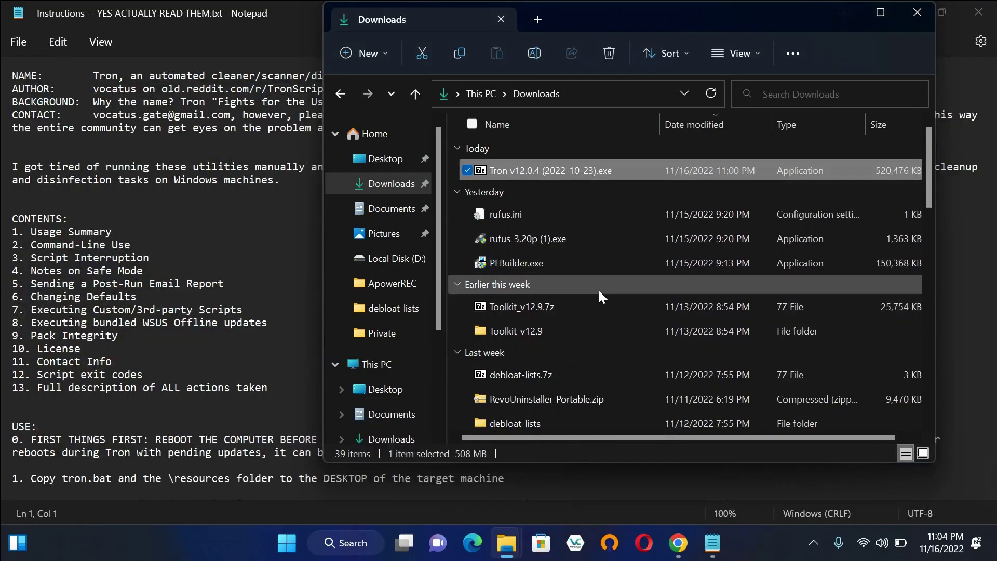
mouse_move(493, 530)
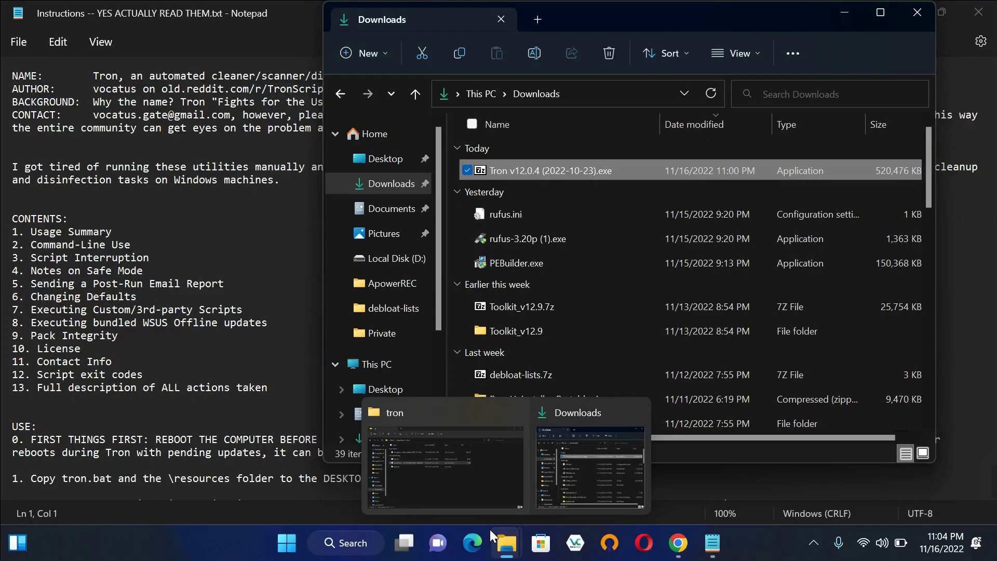
left_click(474, 483)
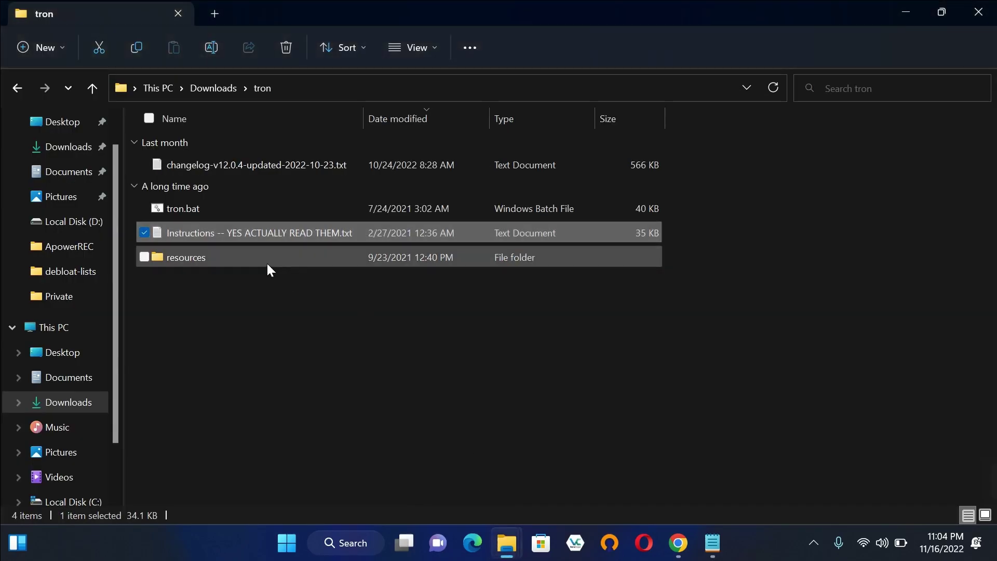
double_click(266, 260)
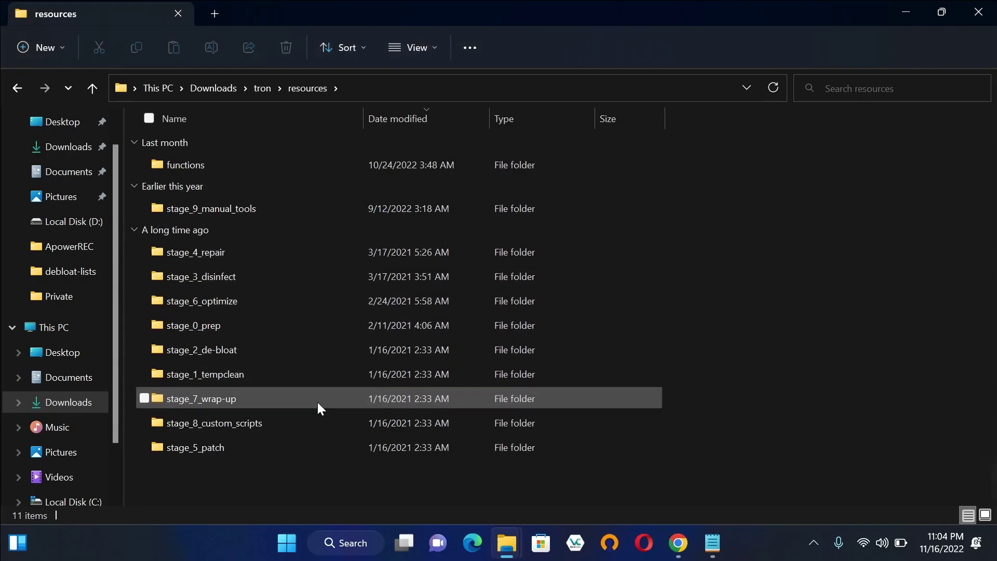
right_click(693, 188)
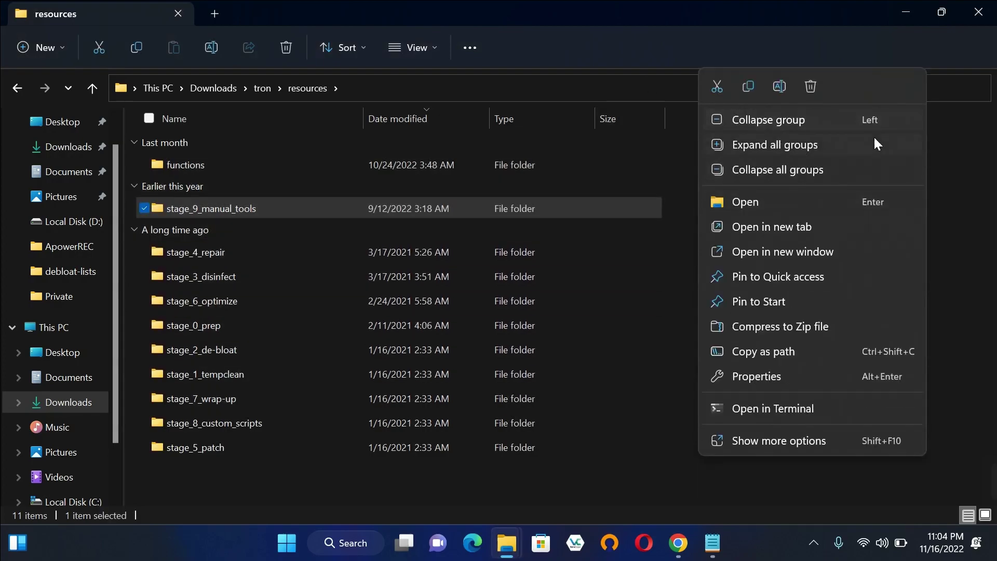
left_click(971, 200)
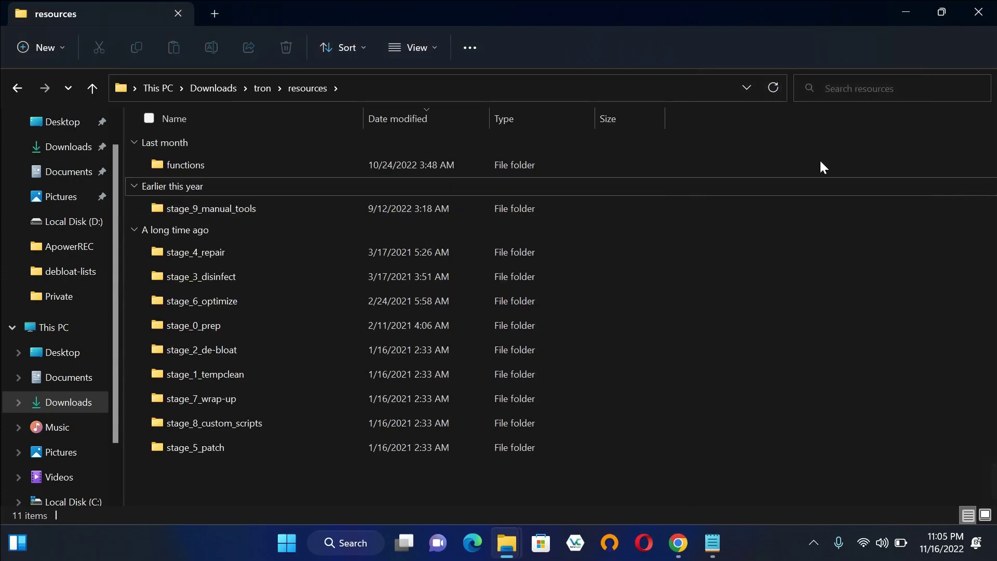
left_click(750, 147)
right_click(749, 150)
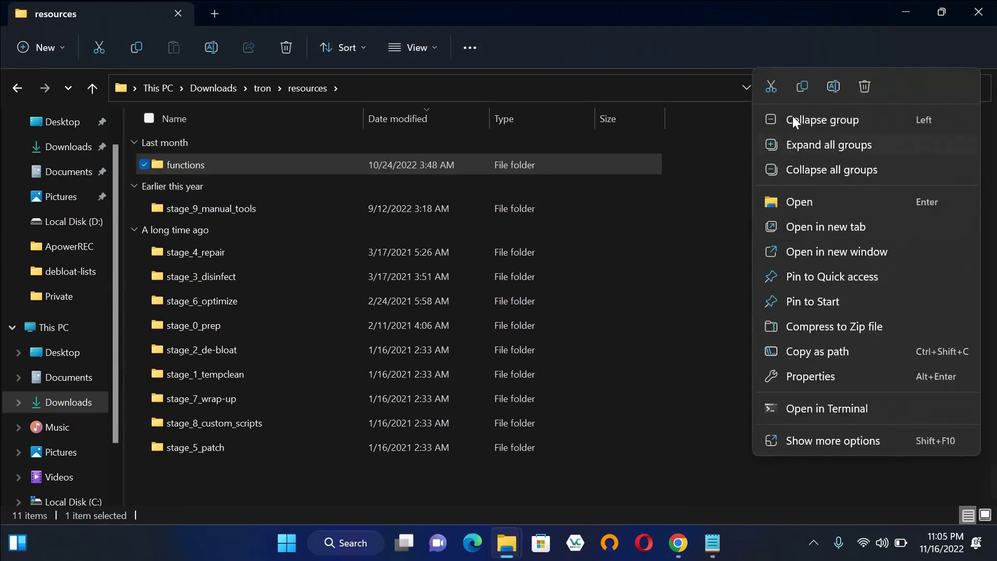
left_click(728, 243)
right_click(728, 243)
Step: Sort the contents of the resources folder by name
left_click(359, 46)
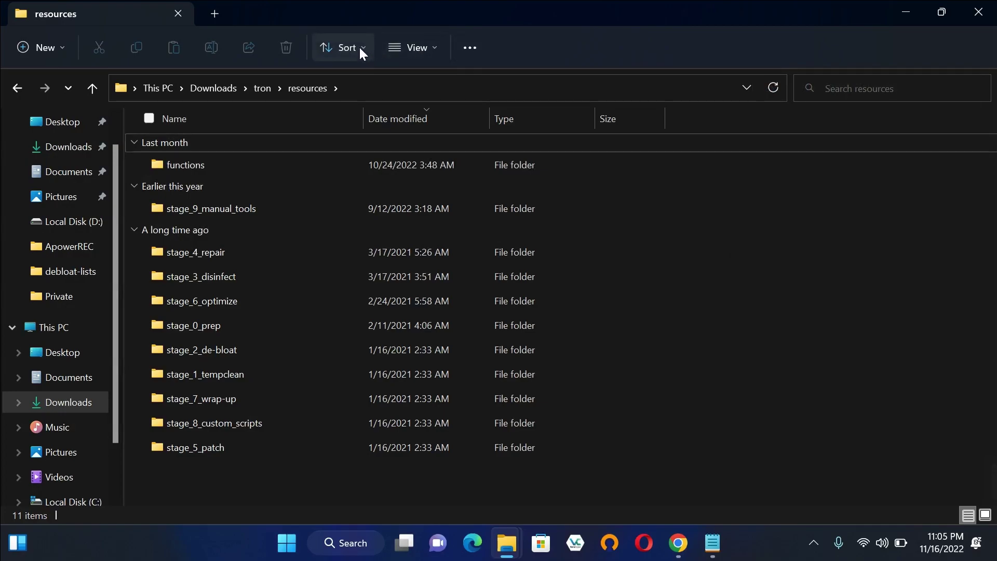
left_click(359, 46)
left_click(340, 83)
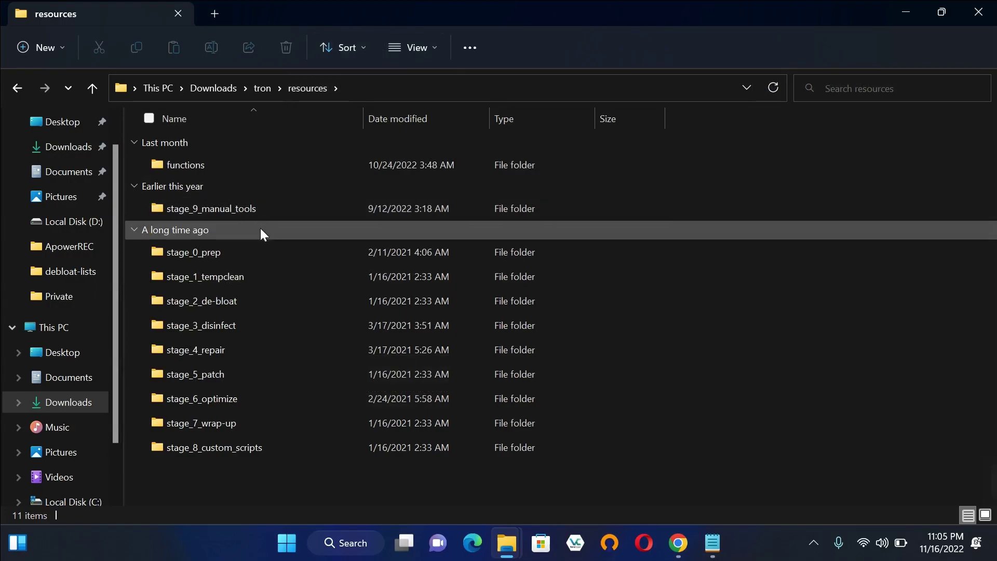
Step: Open the stage_0_prep folder and inspect the files in its backup_registry subfolder
mouse_move(239, 215)
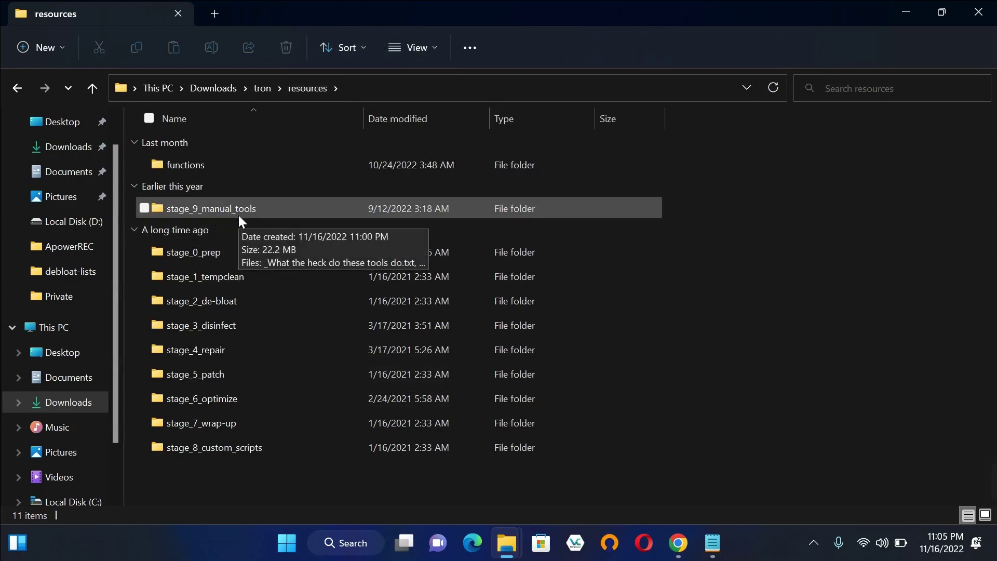
double_click(233, 257)
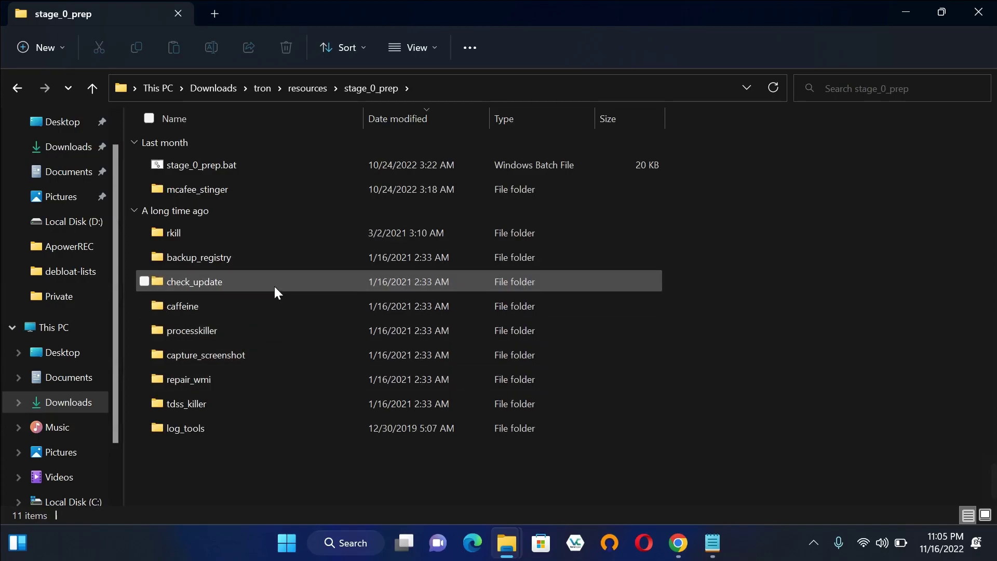
double_click(275, 257)
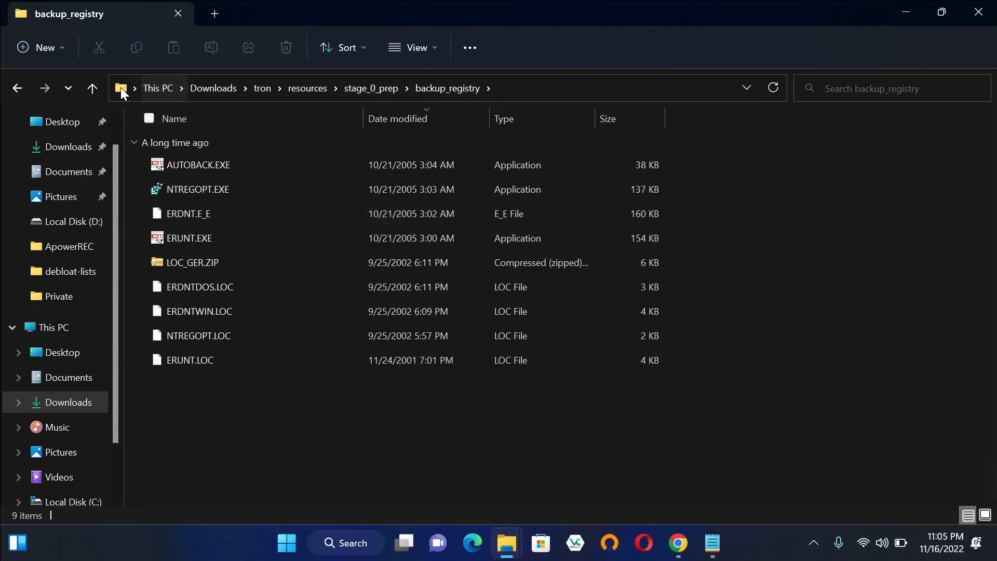
Step: Run AUTOBACK.EXE from the backup_registry folder, view the help on its options and dismiss it
double_click(248, 164)
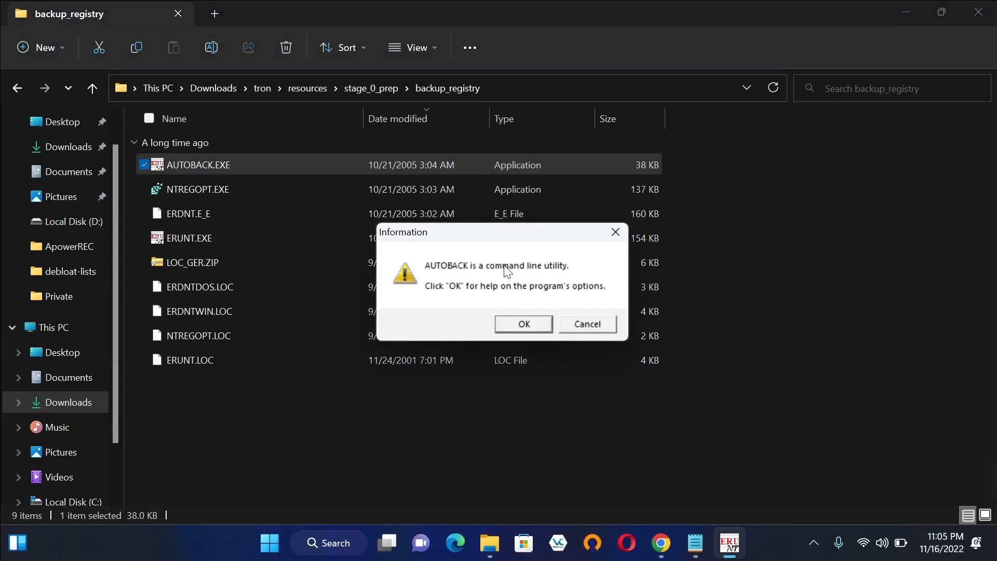
left_click(524, 323)
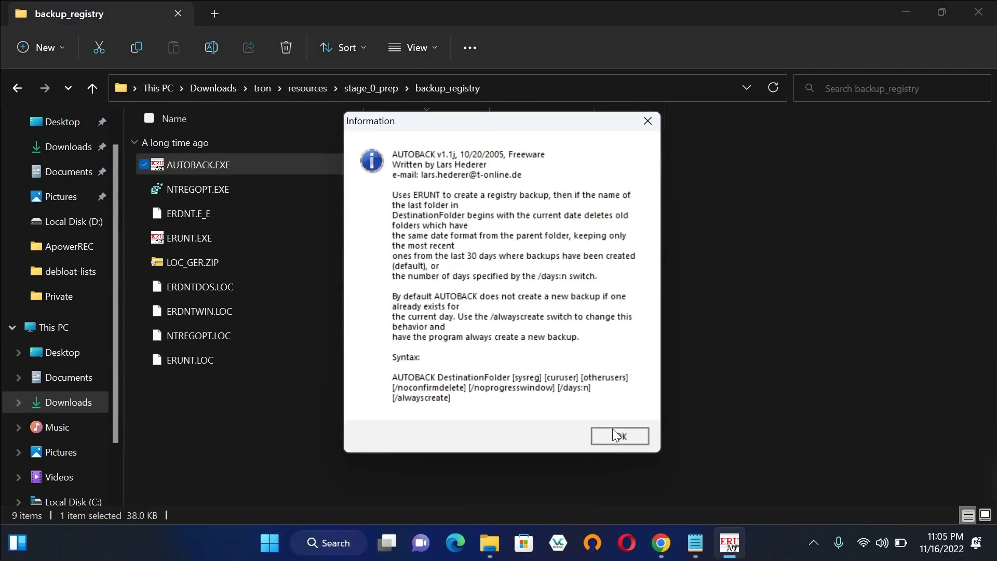
left_click(612, 435)
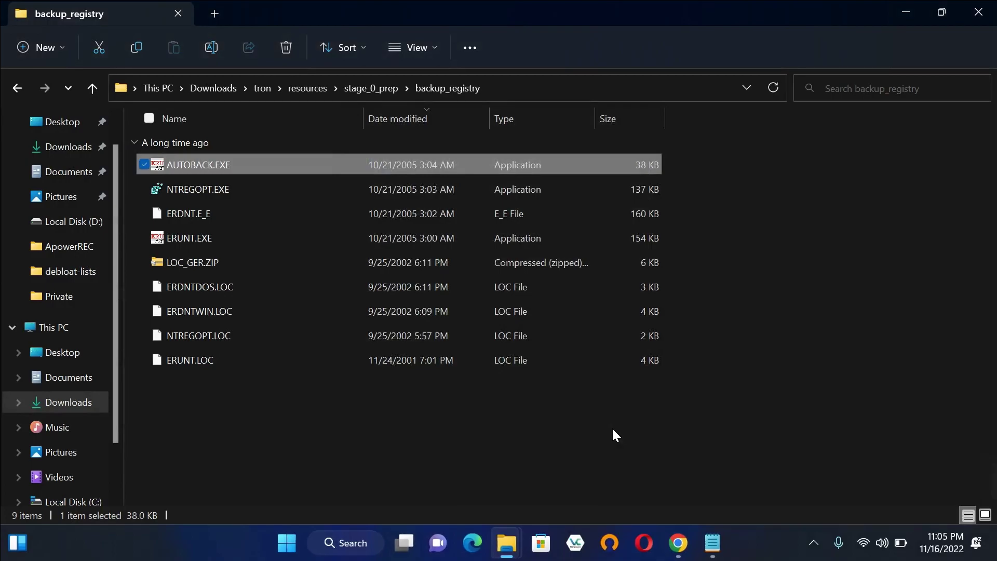
Step: Go back to the resources folder, open stage_2_de-bloat and inspect its onedrive_removal subfolder
left_click(366, 89)
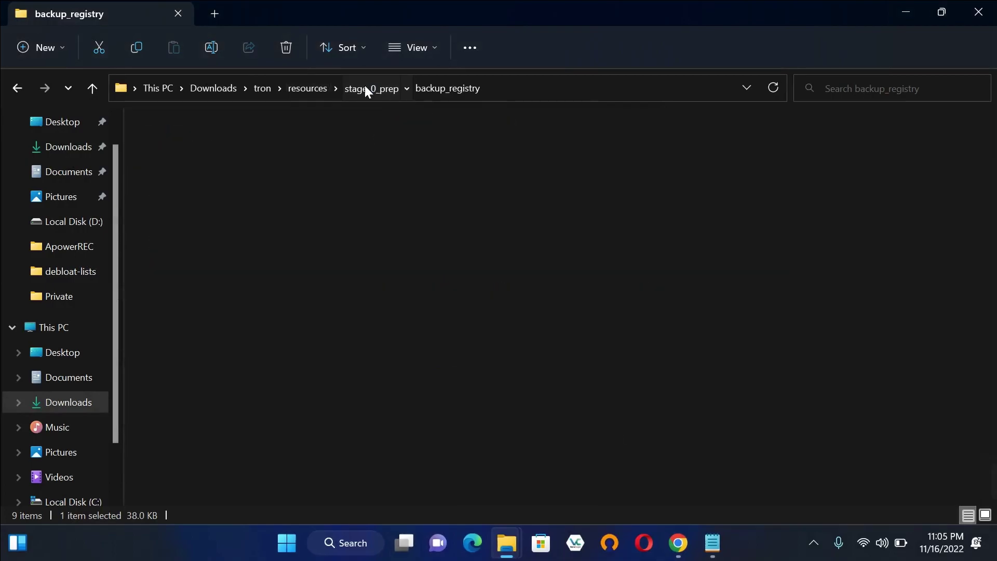
left_click(313, 89)
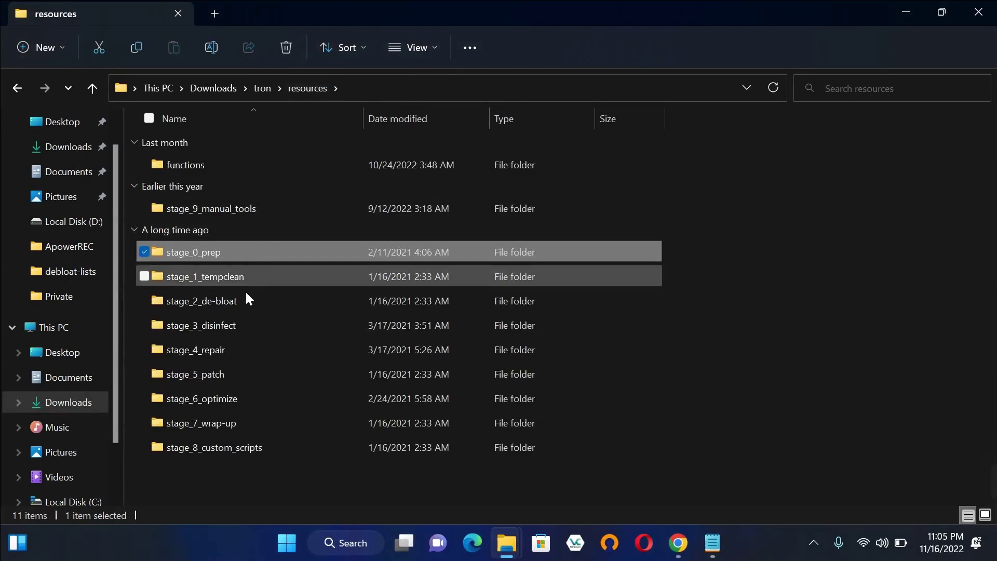
double_click(245, 302)
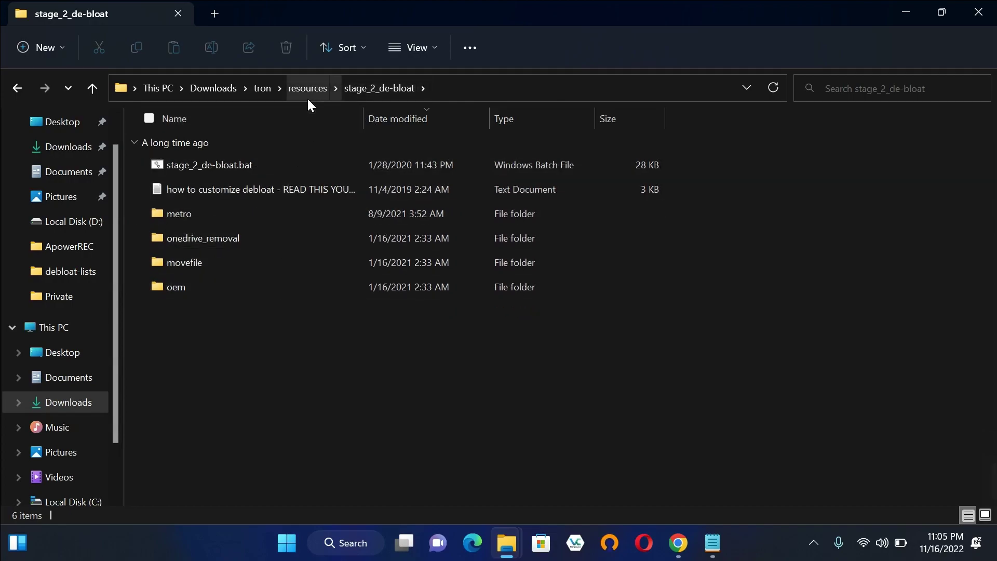
double_click(278, 238)
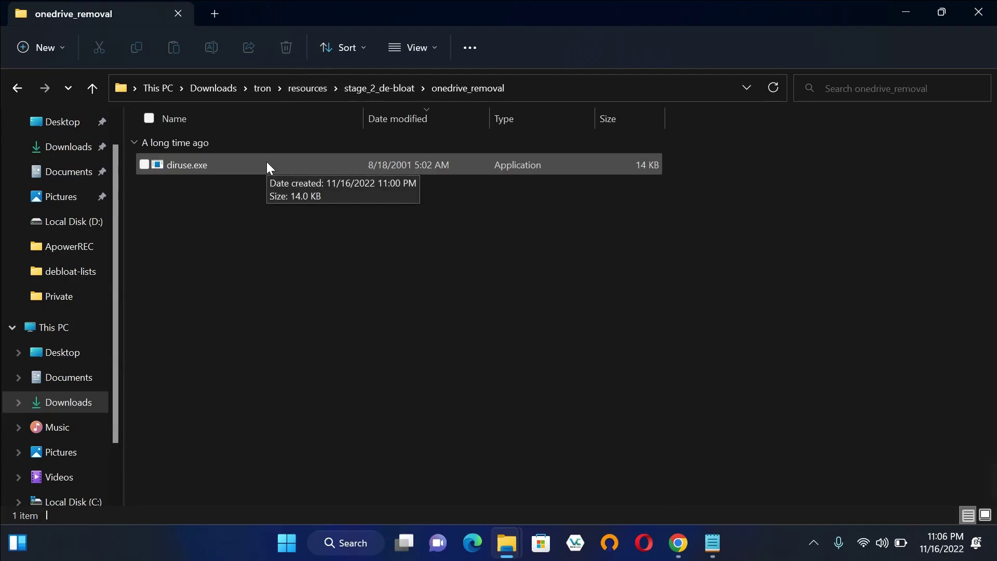
Step: Return to the resources folder, open stage_3_disinfect and inspect its kaspersky_virus_removal_tool subfolder
left_click(307, 91)
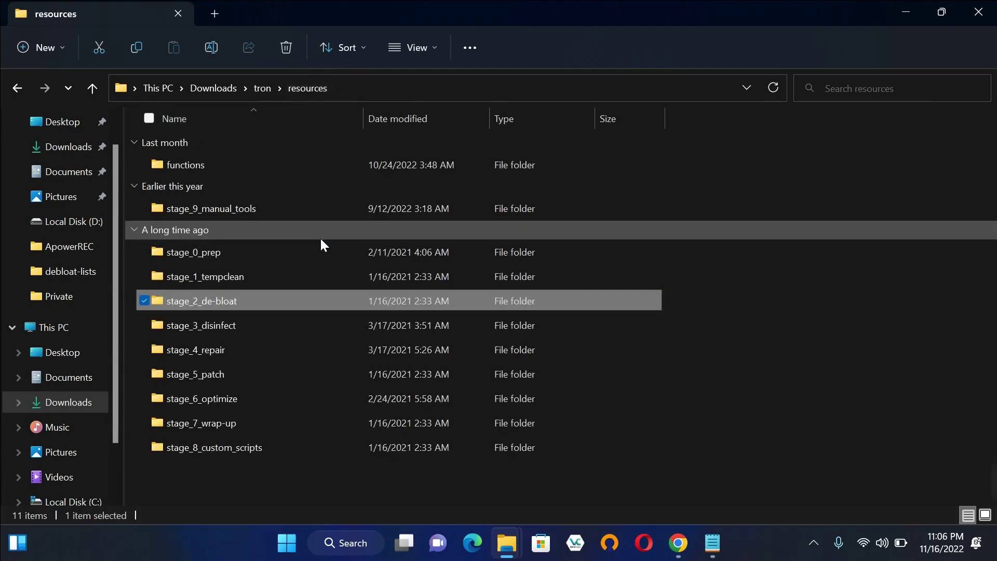
left_click(276, 327)
double_click(275, 327)
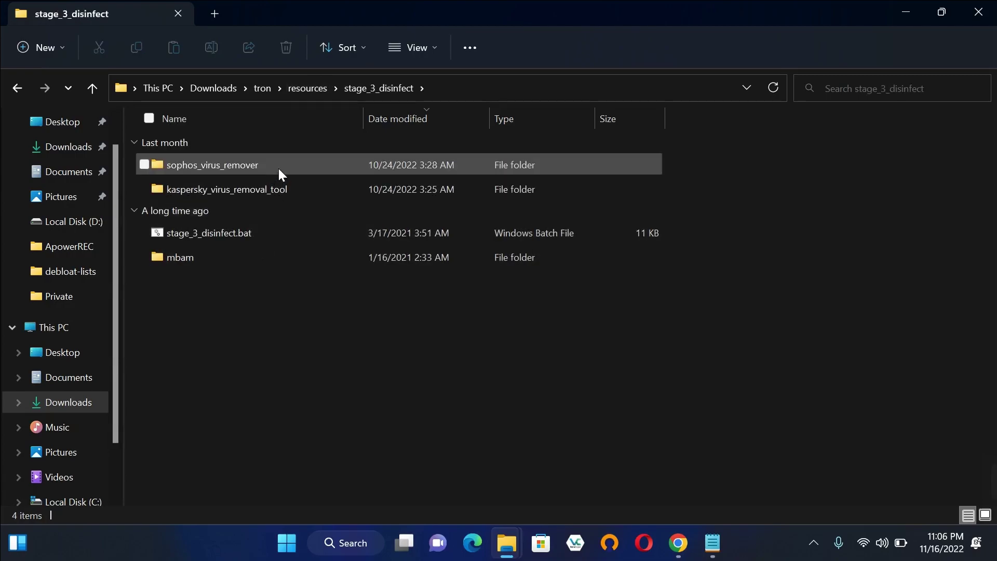
mouse_move(279, 169)
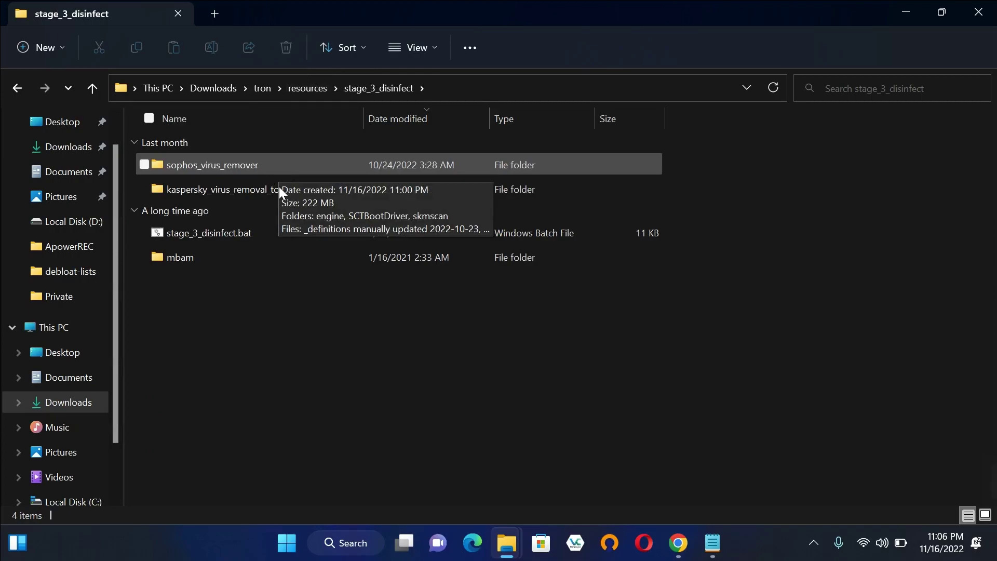
double_click(284, 195)
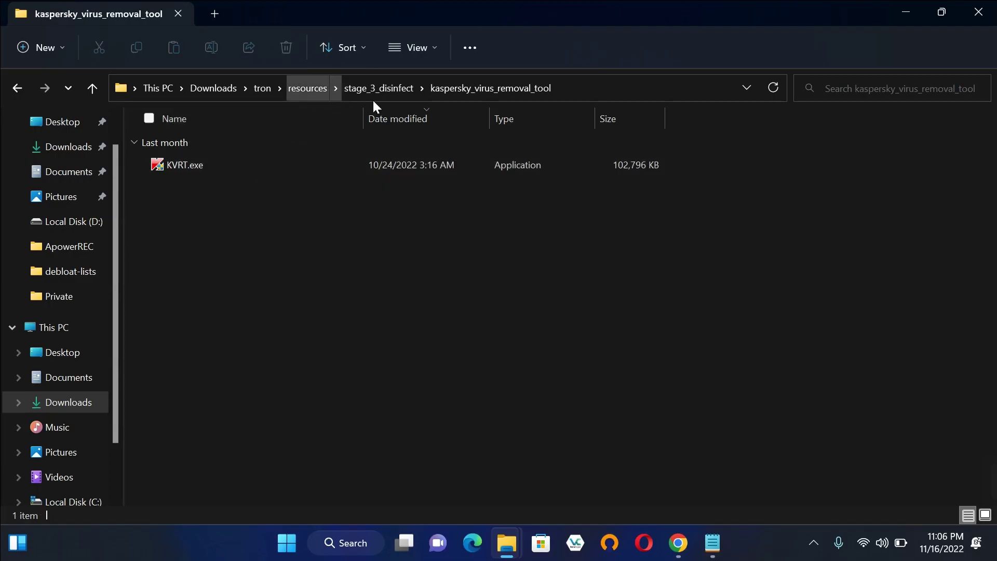
Step: Go back to the stage_3_disinfect folder and run the stage_3_disinfect.bat batch file
left_click(397, 95)
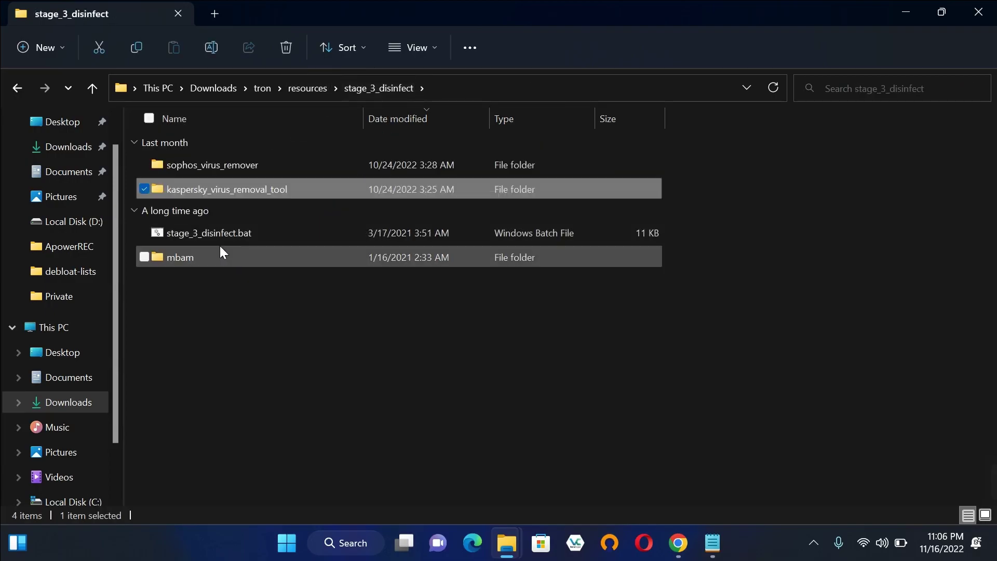
right_click(287, 236)
left_click(260, 232)
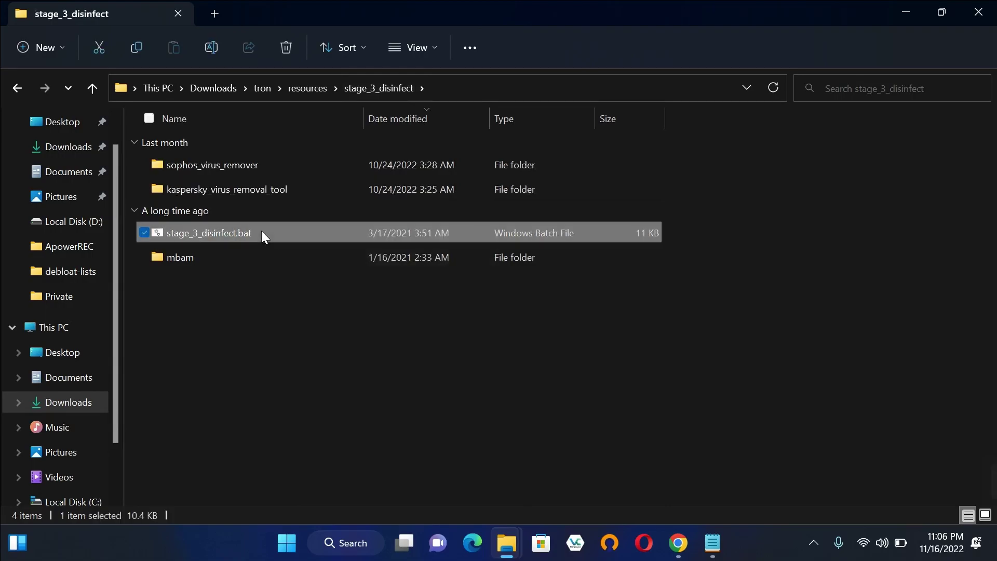
key("Return")
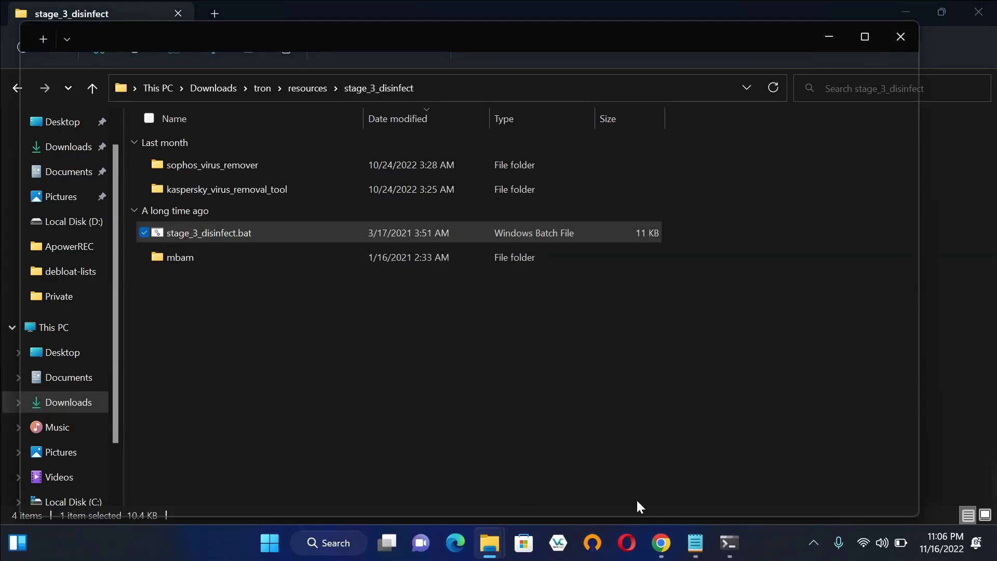